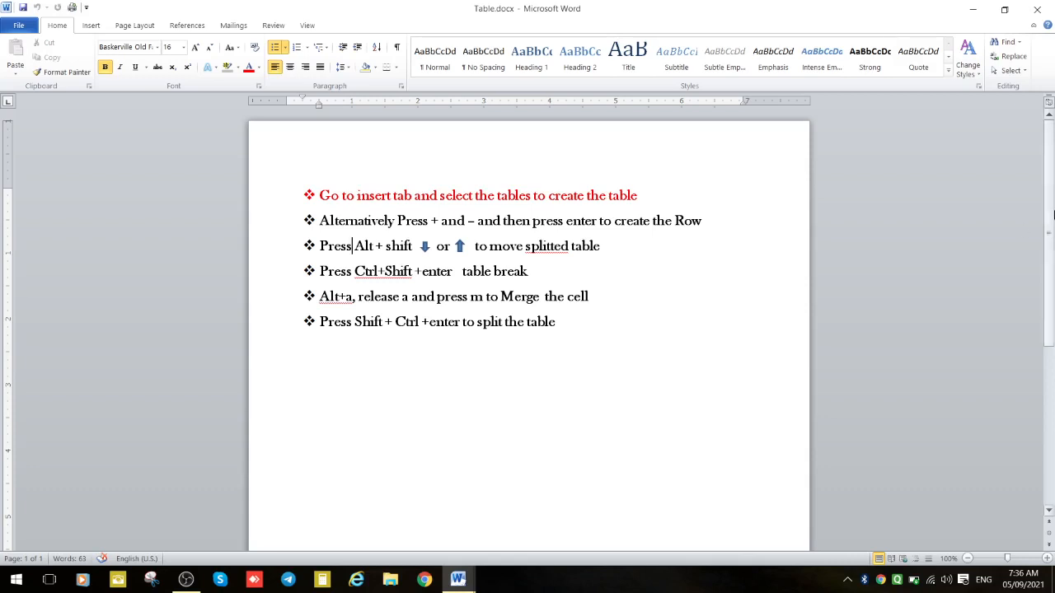
Step: Insert a table with 5 columns and 4 rows below the bulleted list
left_click(590, 354)
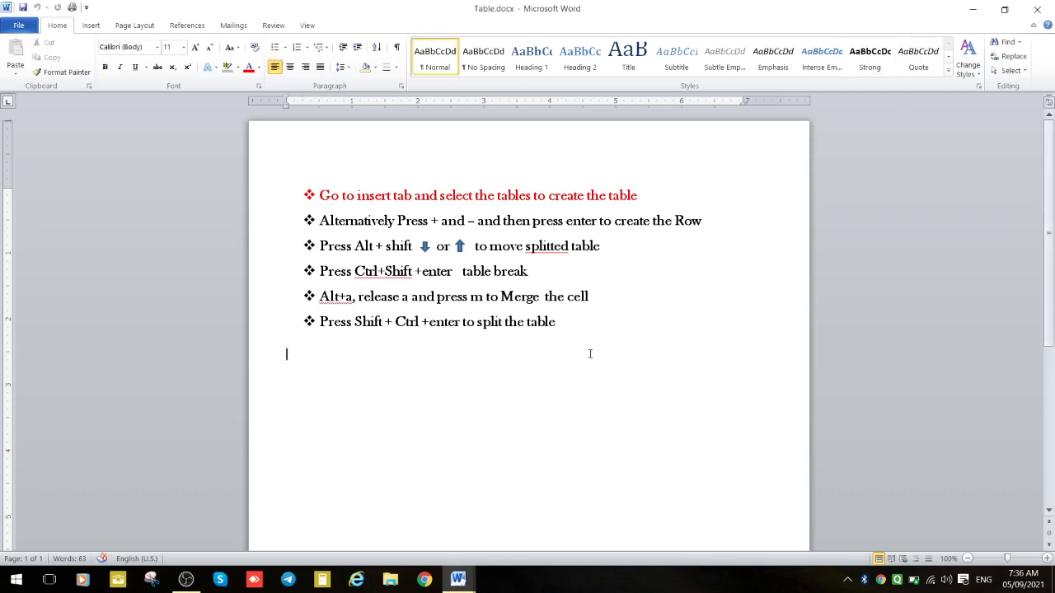
left_click(90, 26)
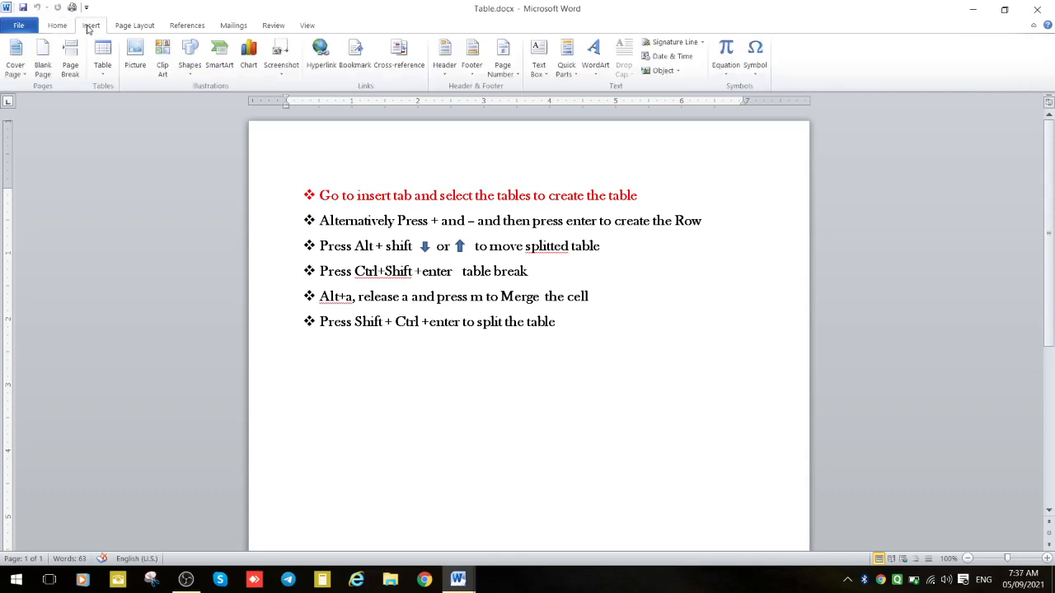
left_click(105, 79)
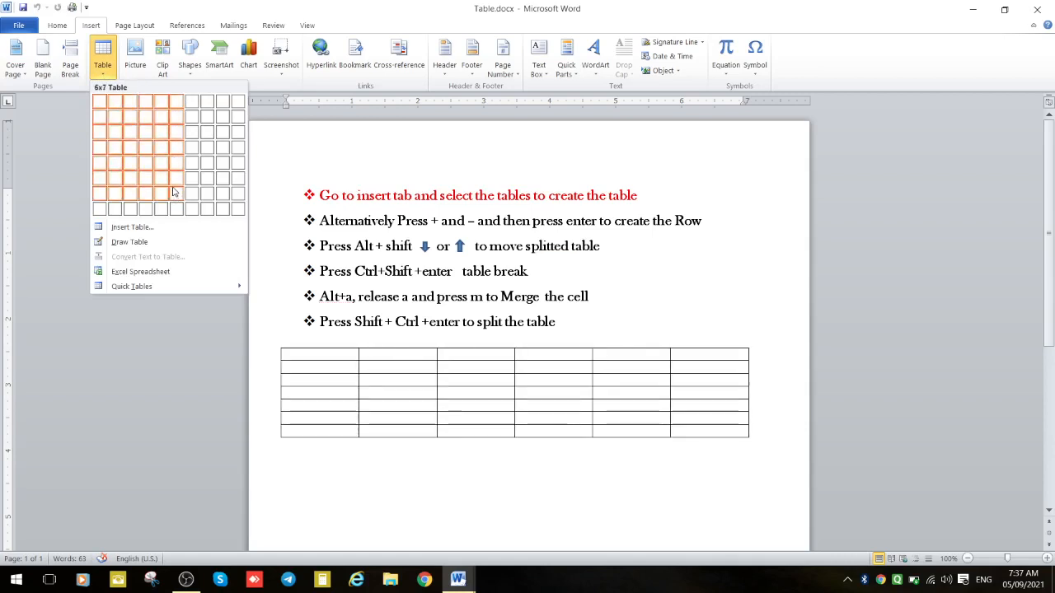
left_click(132, 227)
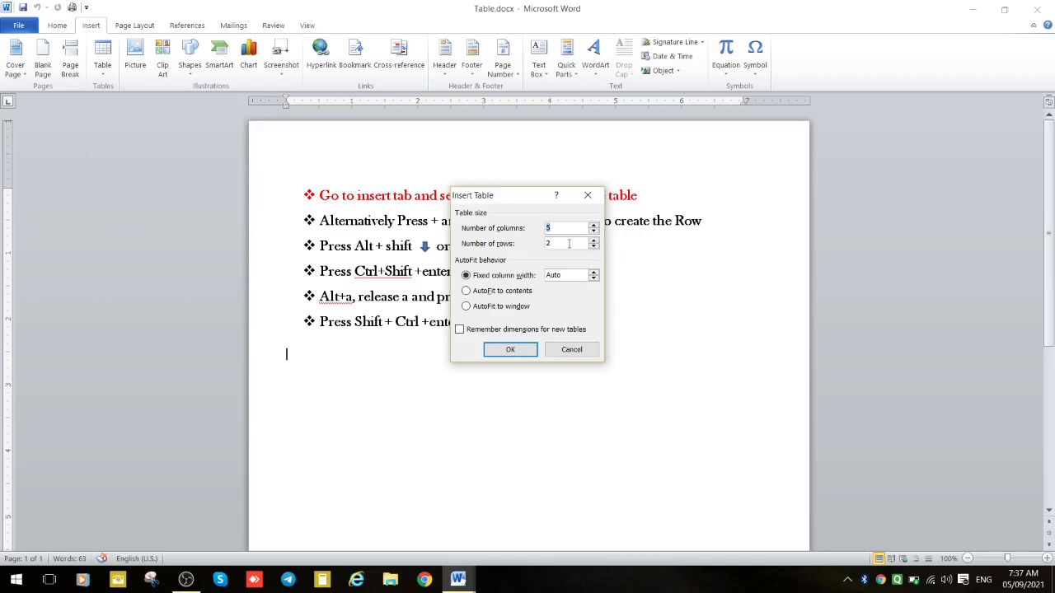
key("Tab")
type("4")
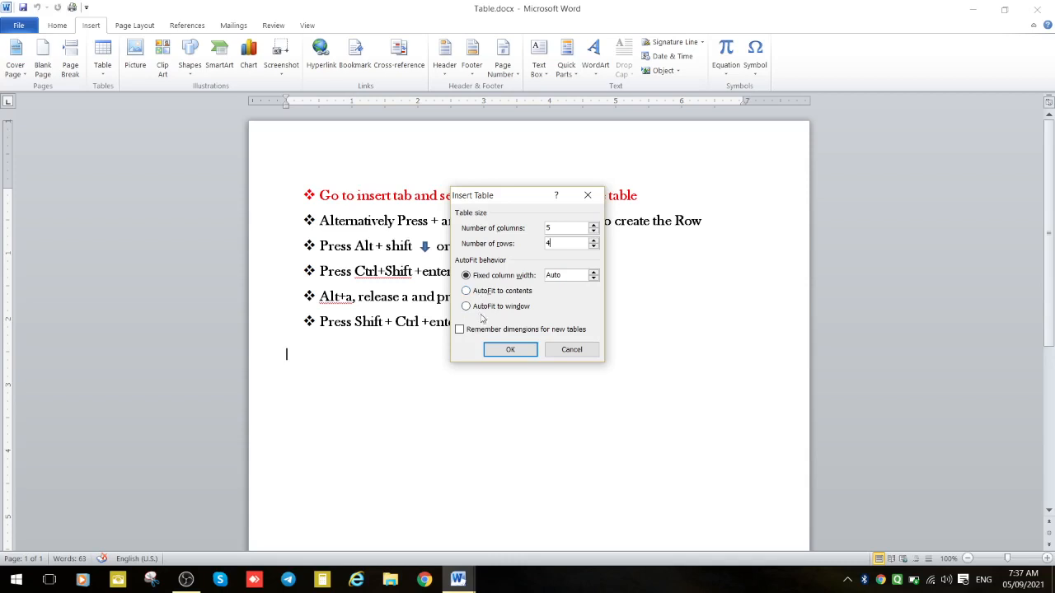
left_click(507, 349)
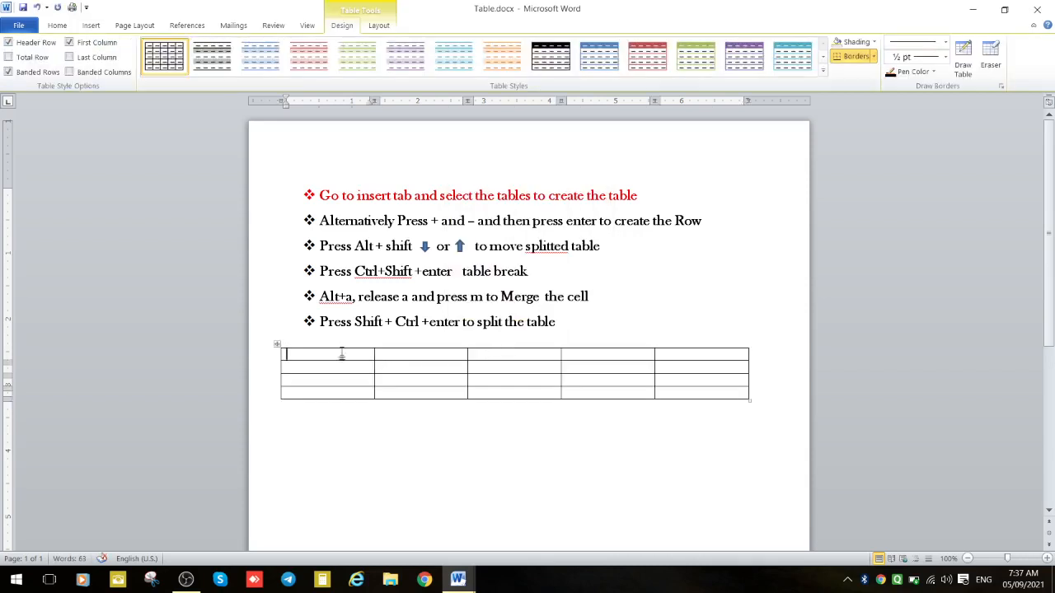
Step: Create a one-row, five-column table below the first table from a line of plus signs and hyphens
left_click(774, 432)
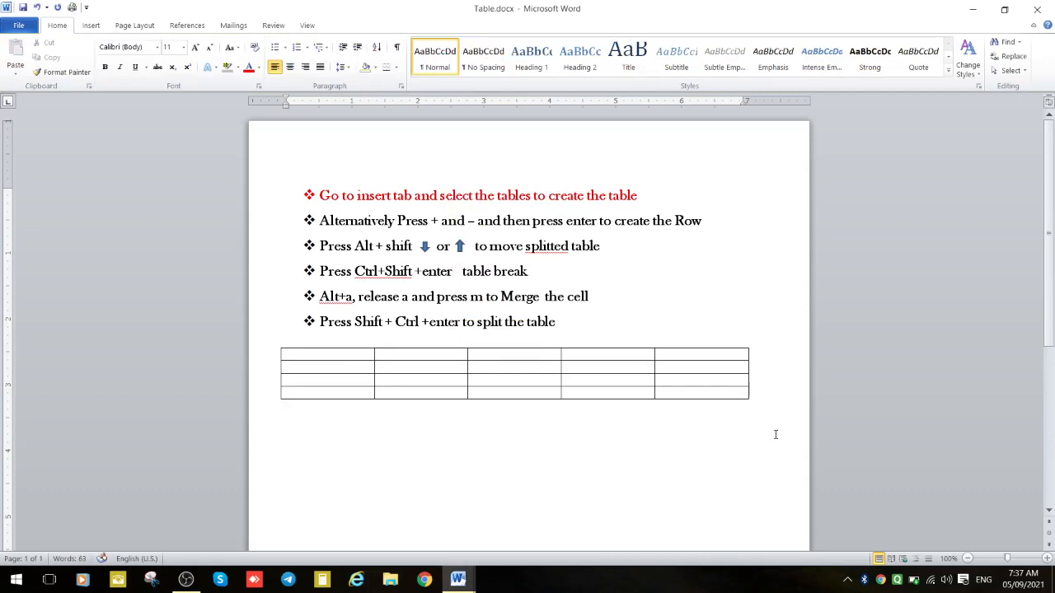
key("Return")
key("Return")
type("+---------------+---------+-------------+------------------------------")
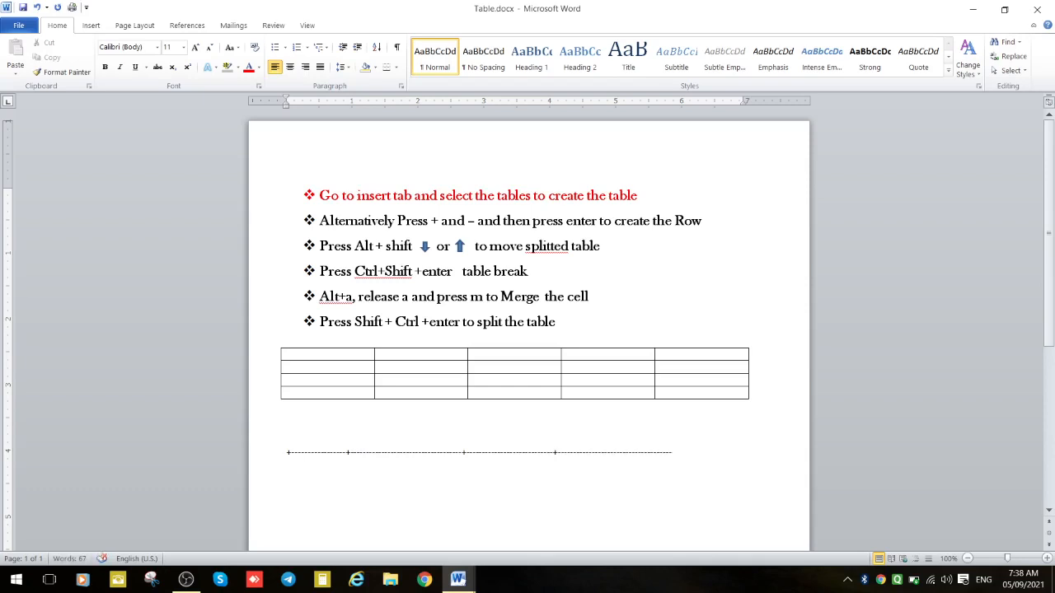
type("+-----")
type("+----------------+")
key("Return")
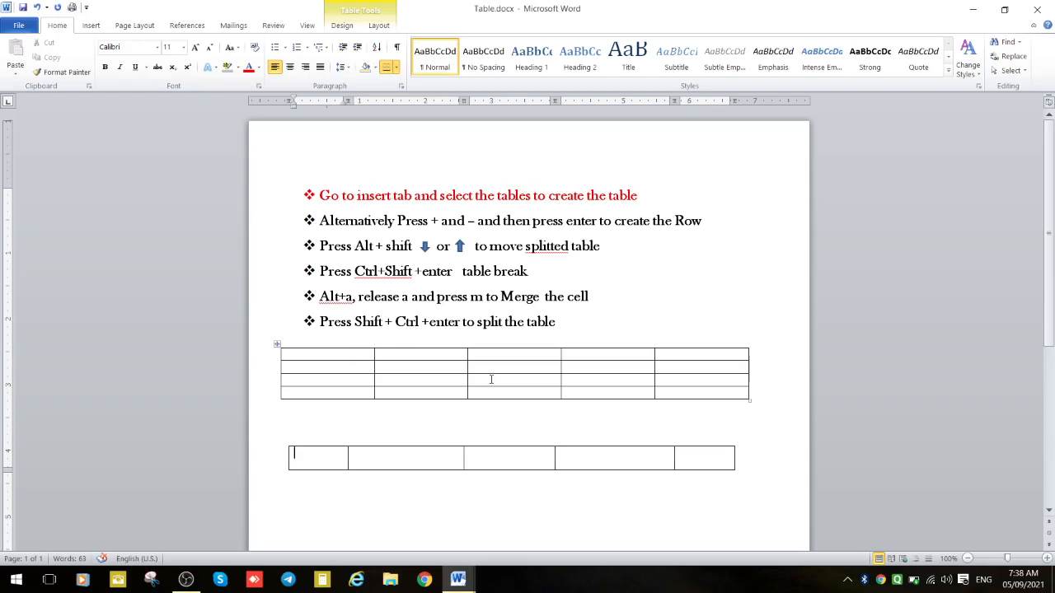
Step: Fill the first row of the upper table with 13, 14, 11, 34 and 11
left_click(336, 357)
type("a")
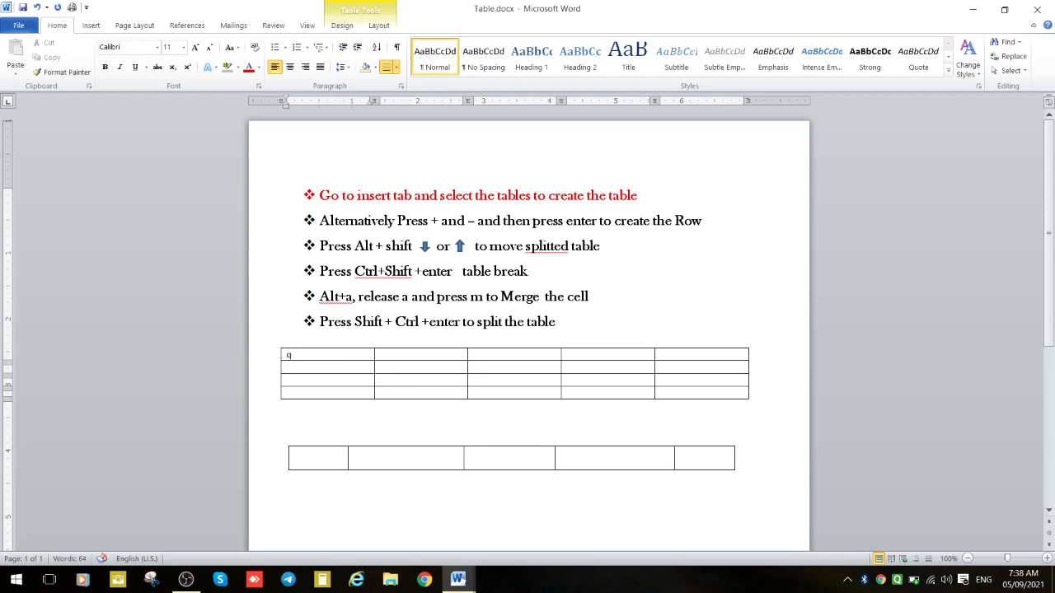
key("BackSpace")
type("13")
key("Tab")
type("14")
key("Tab")
type("11")
key("Tab")
type("34")
key("Tab")
type("11")
key("Tab")
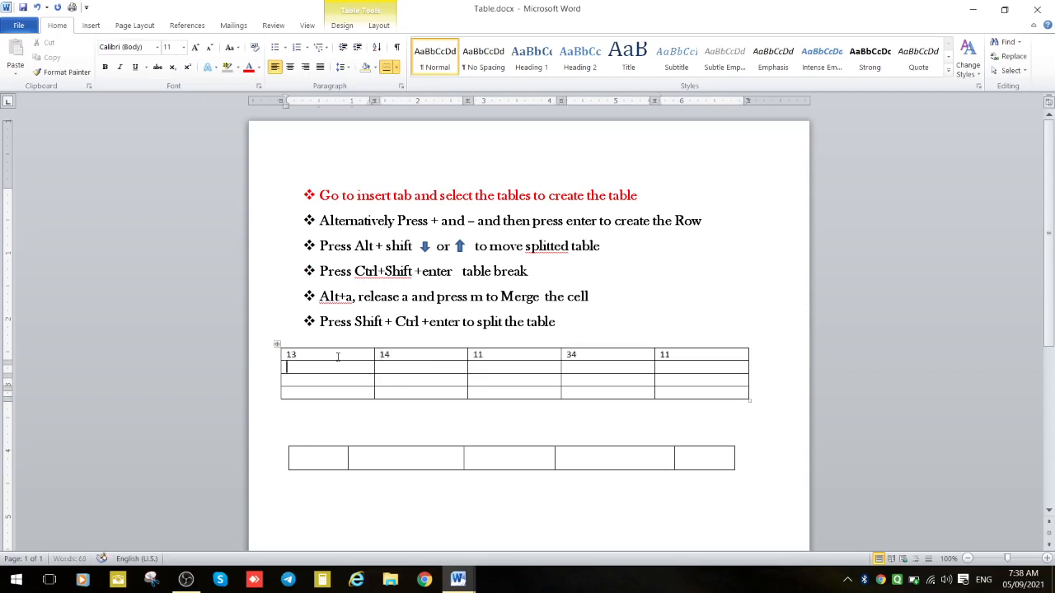
Step: Fill the second row with 11, 1, 3 and 11, leaving its last cell empty
type("11")
key("Tab")
type("1")
key("Tab")
type("3")
key("Tab")
type("11")
key("Tab")
key("Tab")
Step: Fill the third row with 1, 333, 33, 3, 3 and the fourth row with 6, 7, 7, 8, 8
type("1")
key("Tab")
type("33\t33\t3\t3\t6\t7\t7\t8\t8")
Step: Add a fifth row with 88, 7, 7, 7, 7 and enter 3 in the empty last cell of the second row
key("Tab")
type("88")
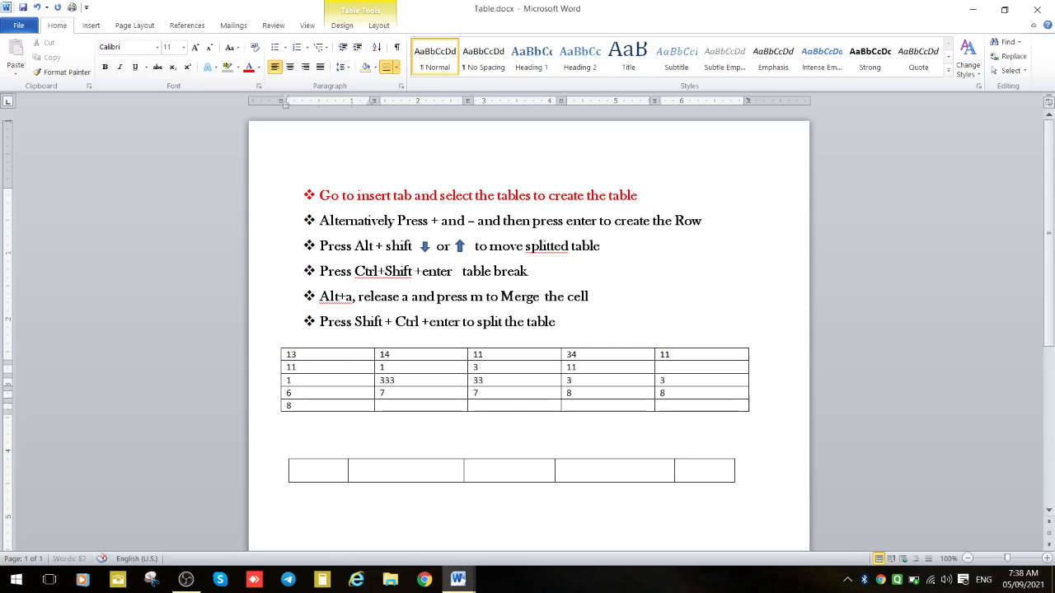
key("Tab")
type("7")
key("Tab")
type("7")
key("Tab")
type("7")
key("Tab")
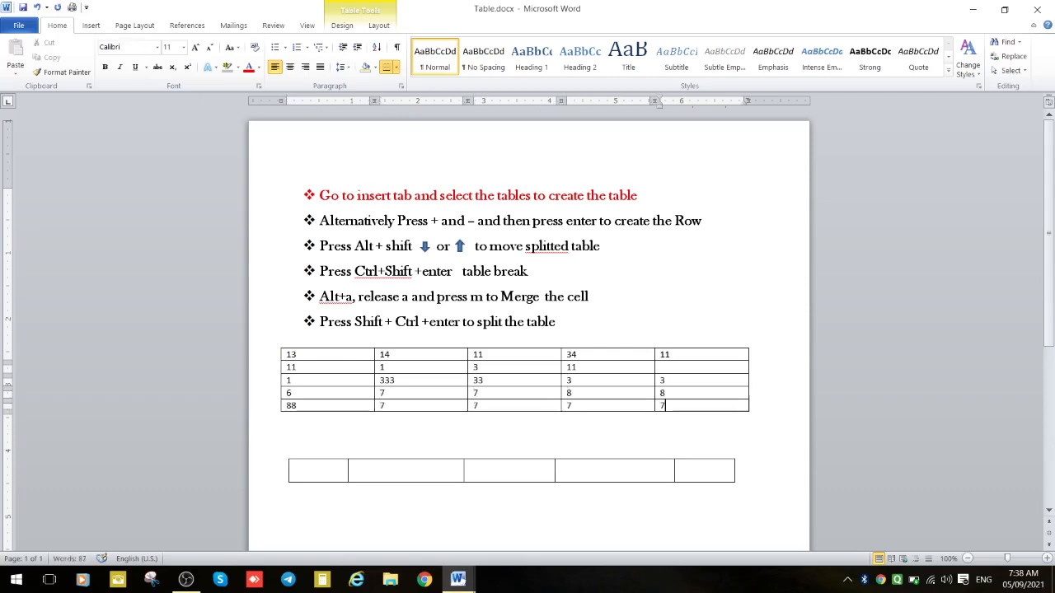
type("7")
left_click(714, 370)
type("3")
Step: Add a sixth row with 12, 22, 21, 11, 22 and change the third row's last cell to 39
right_click(725, 404)
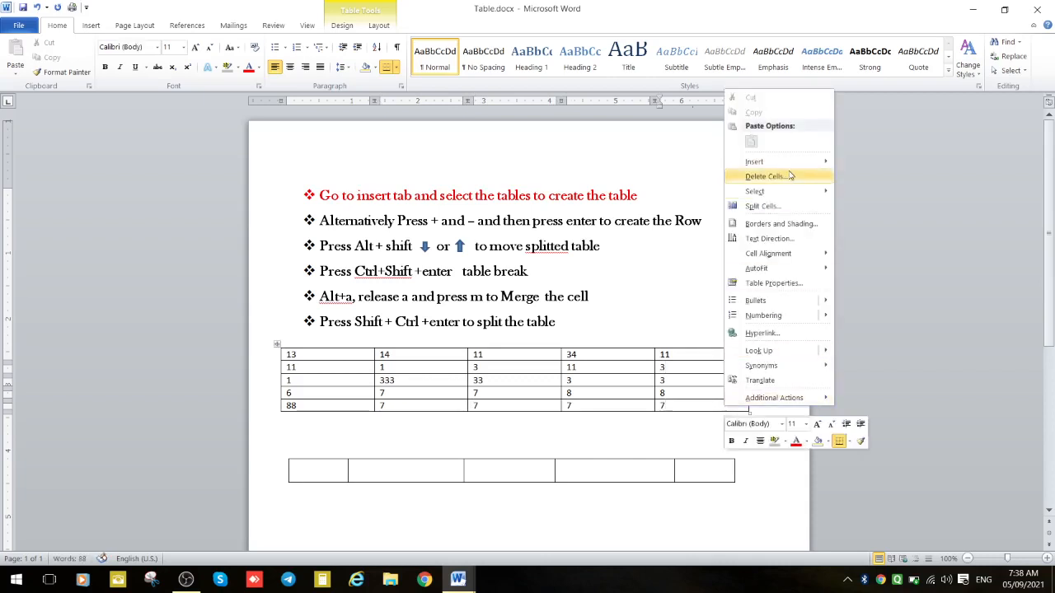
mouse_move(790, 167)
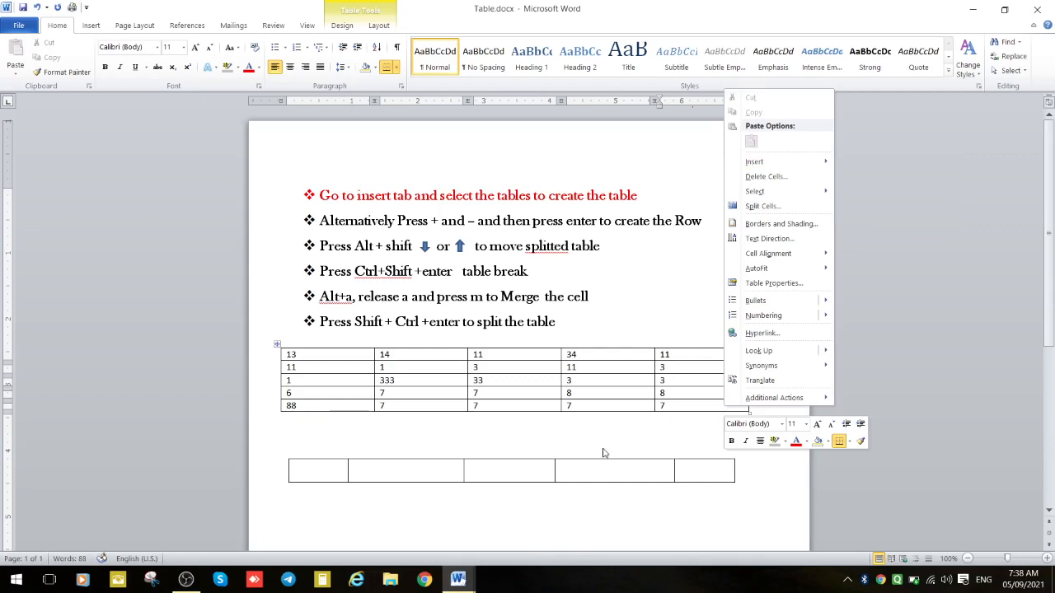
left_click(663, 423)
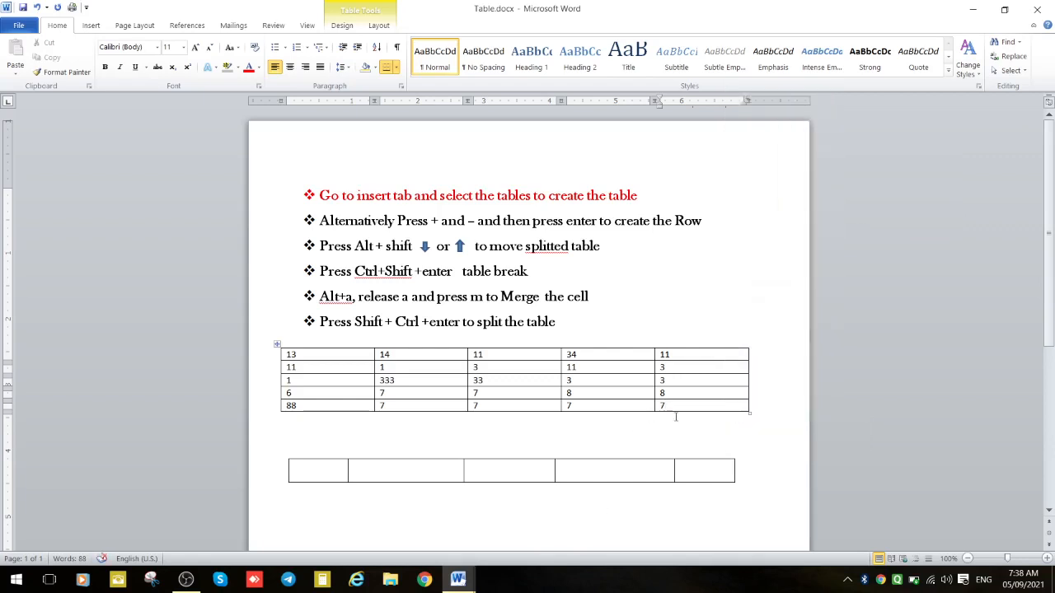
key("Tab")
type("12")
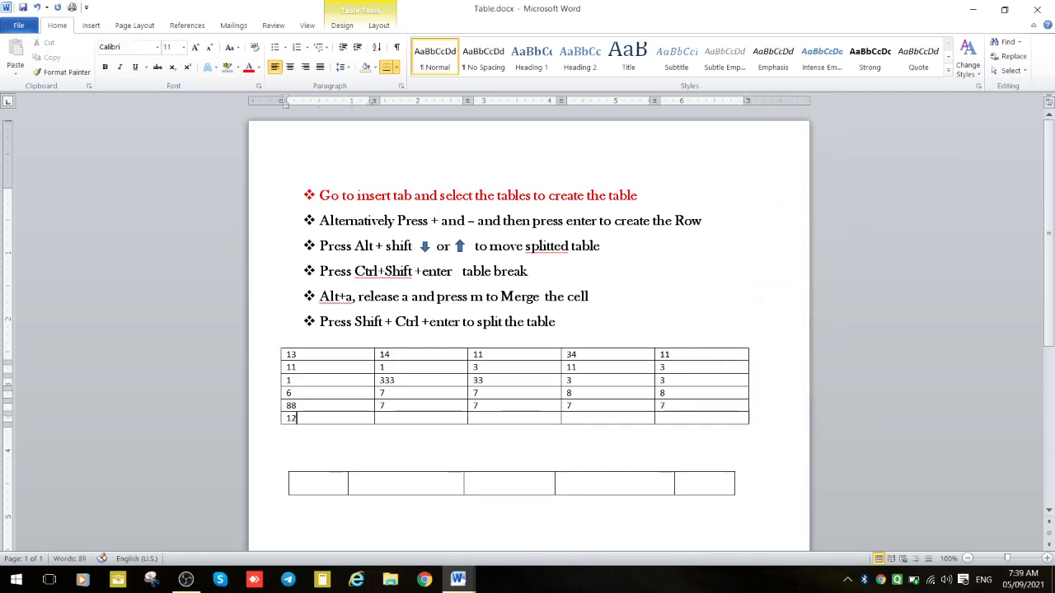
key("Tab")
type("22")
key("Tab")
type("21")
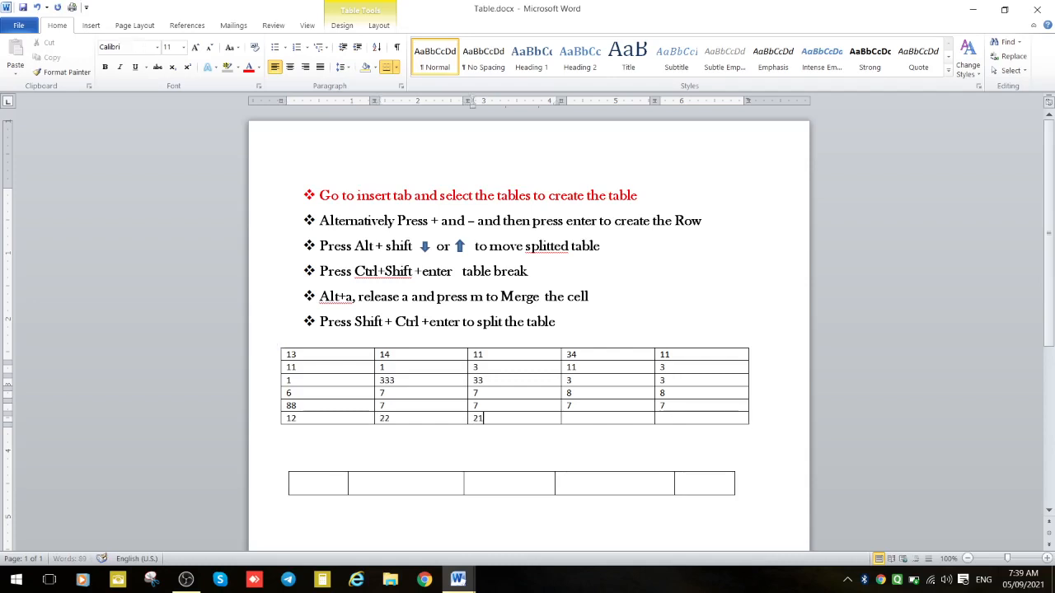
key("Tab")
type("11")
key("Tab")
type("22")
left_click(683, 377)
type("9")
Step: Split the table above its third row and again above its last row
left_click(751, 368)
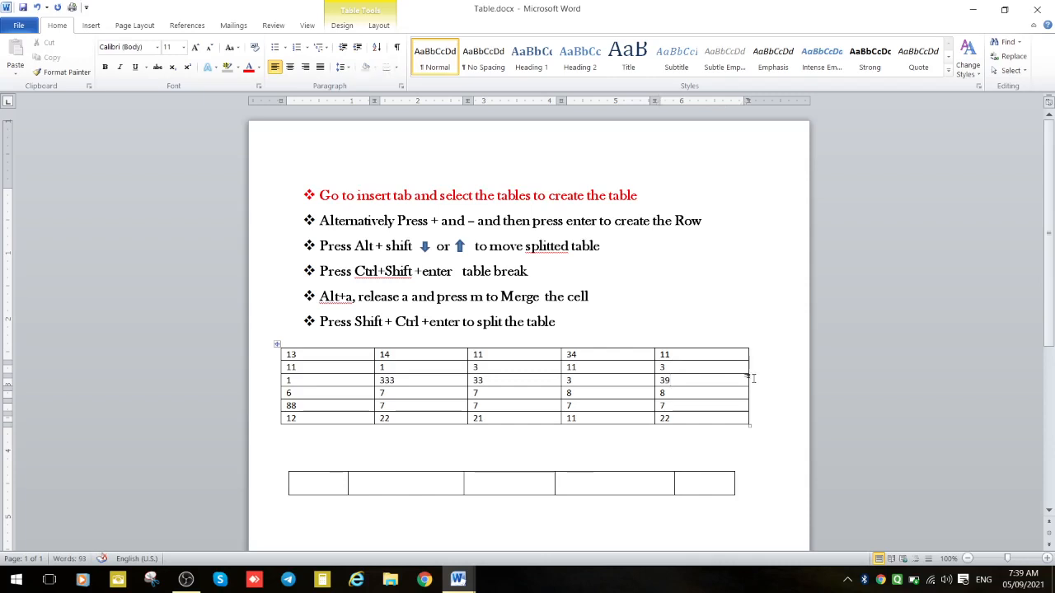
key("ctrl+shift+Return")
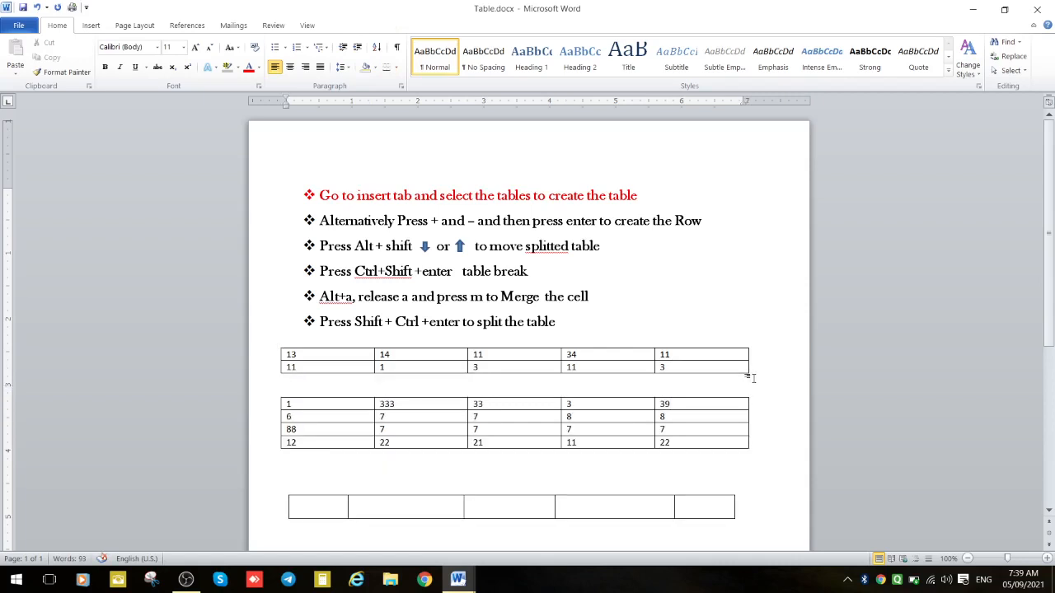
left_click(755, 427)
left_click(753, 441)
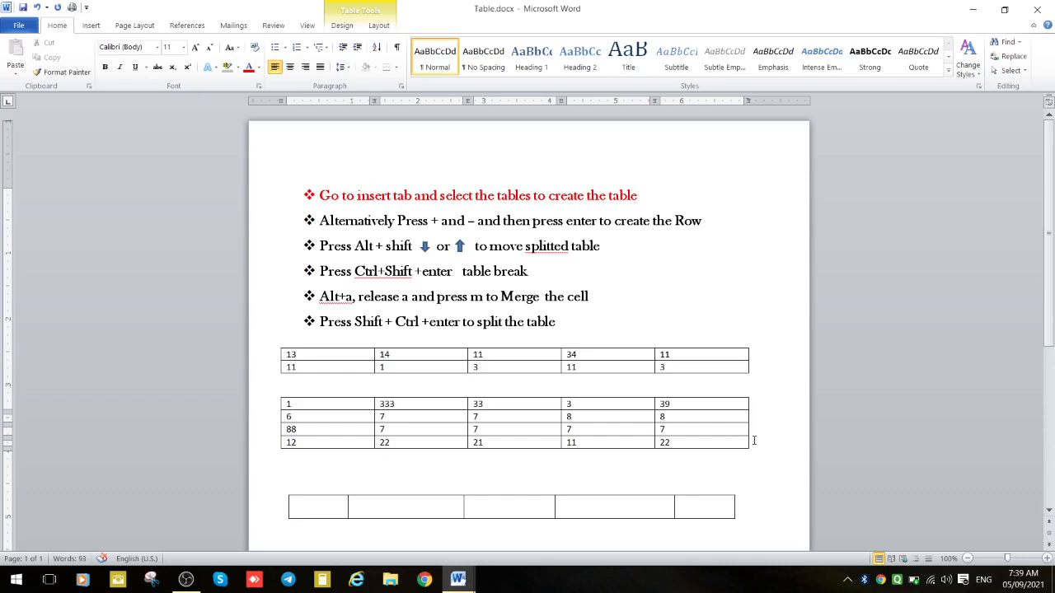
key("ctrl+shift+Return")
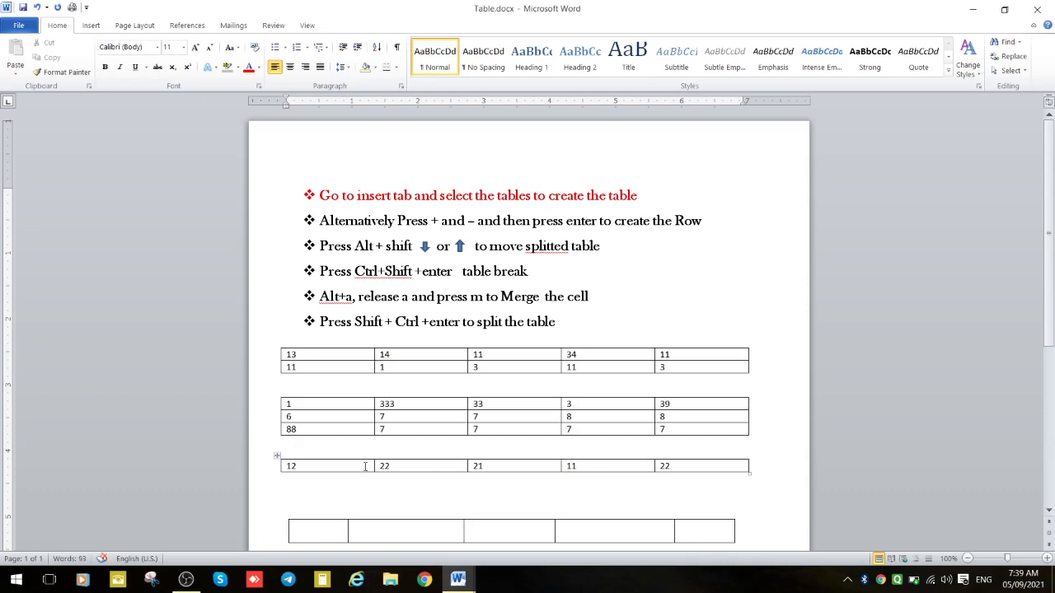
Step: Move the separated last row to the top of the middle table, and rejoin that table with the first one
left_click(281, 467)
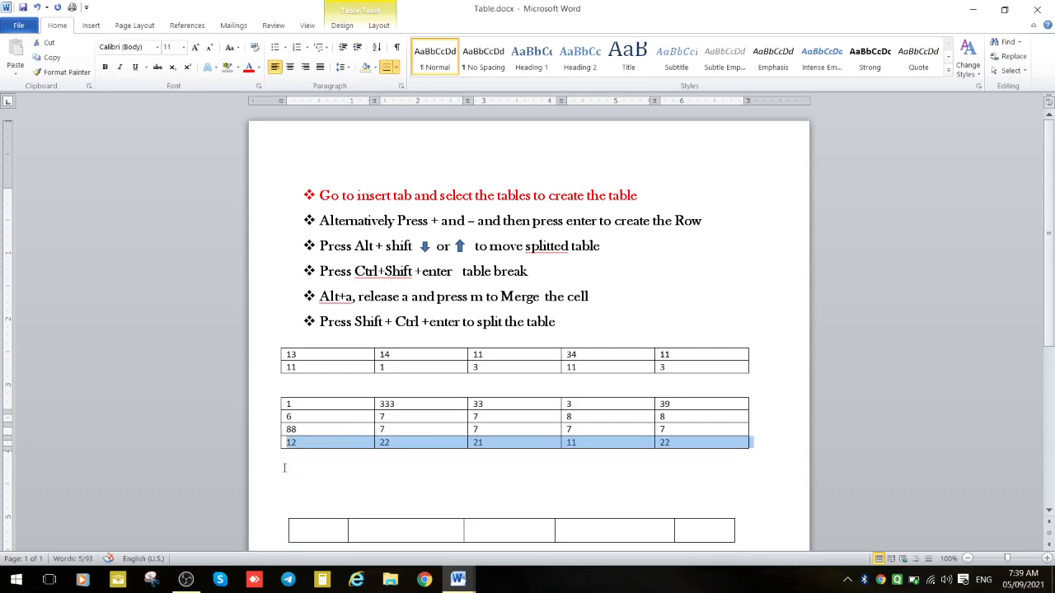
key("alt+shift+Up")
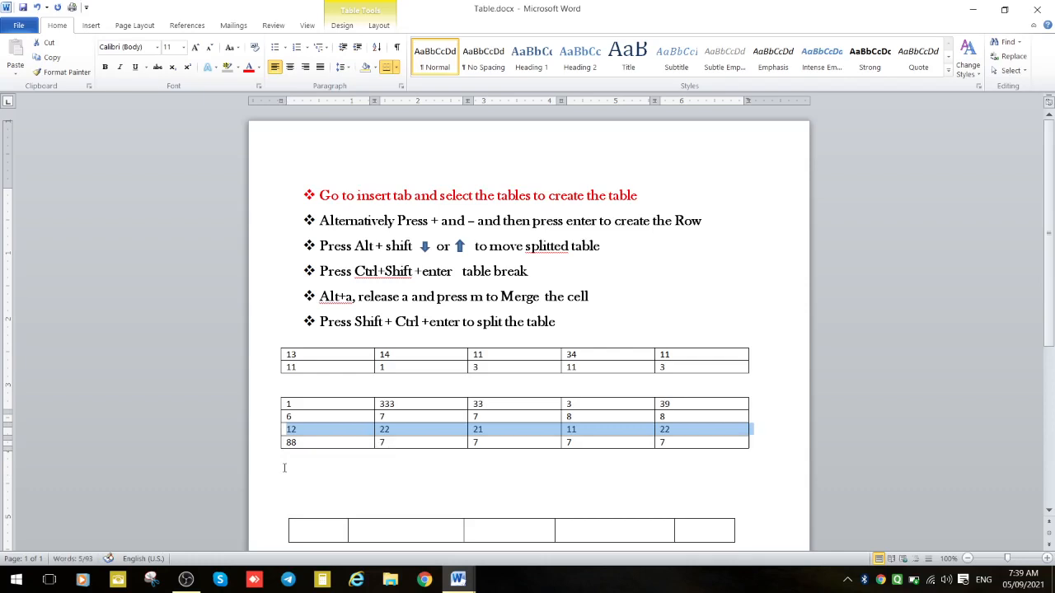
key("alt+shift+Up")
key("alt+shift+Up")
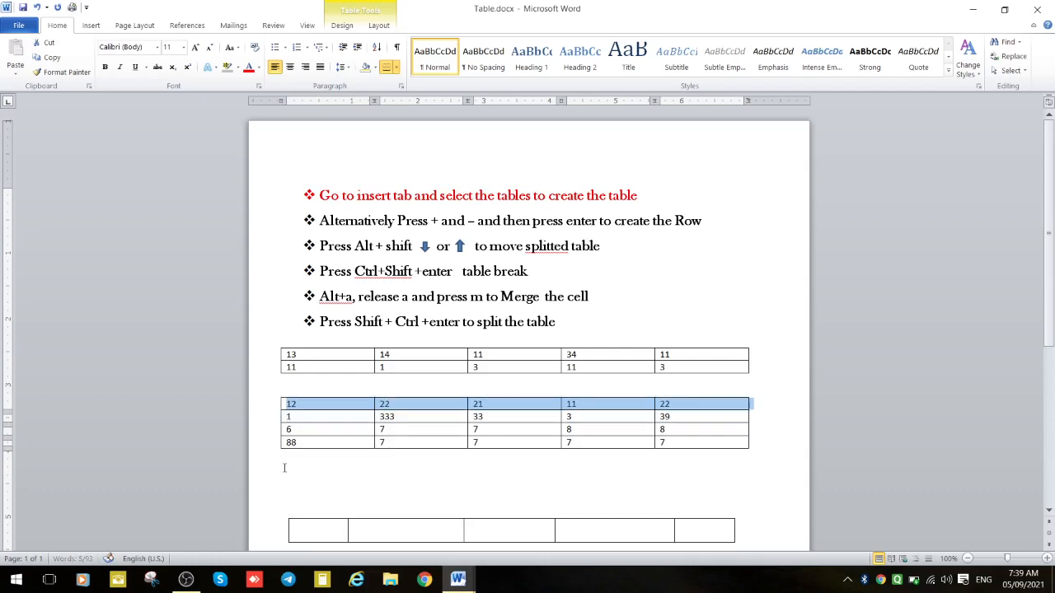
left_click(277, 397)
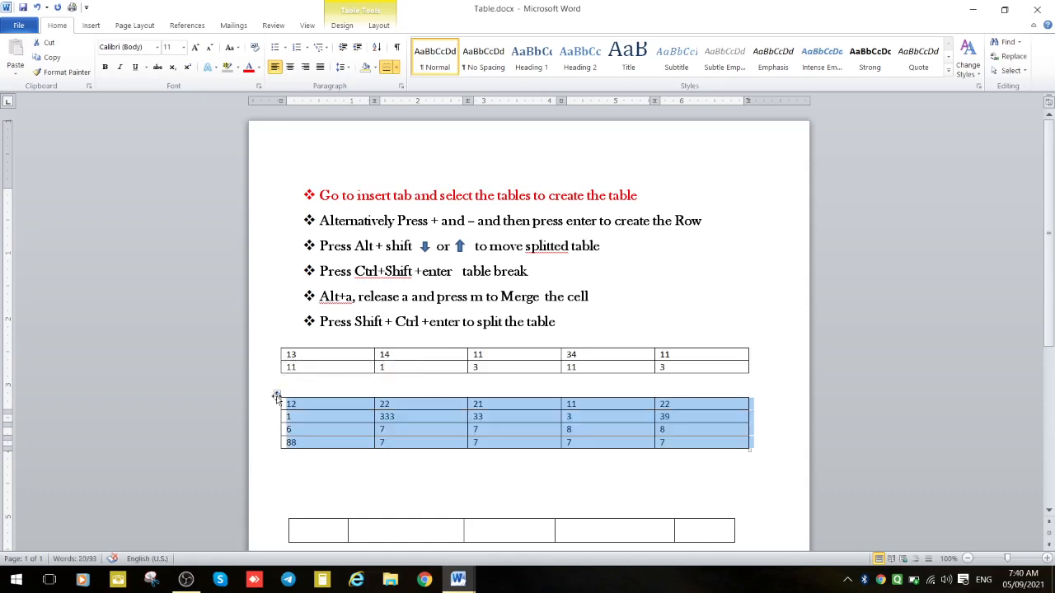
key("alt+shift+Up")
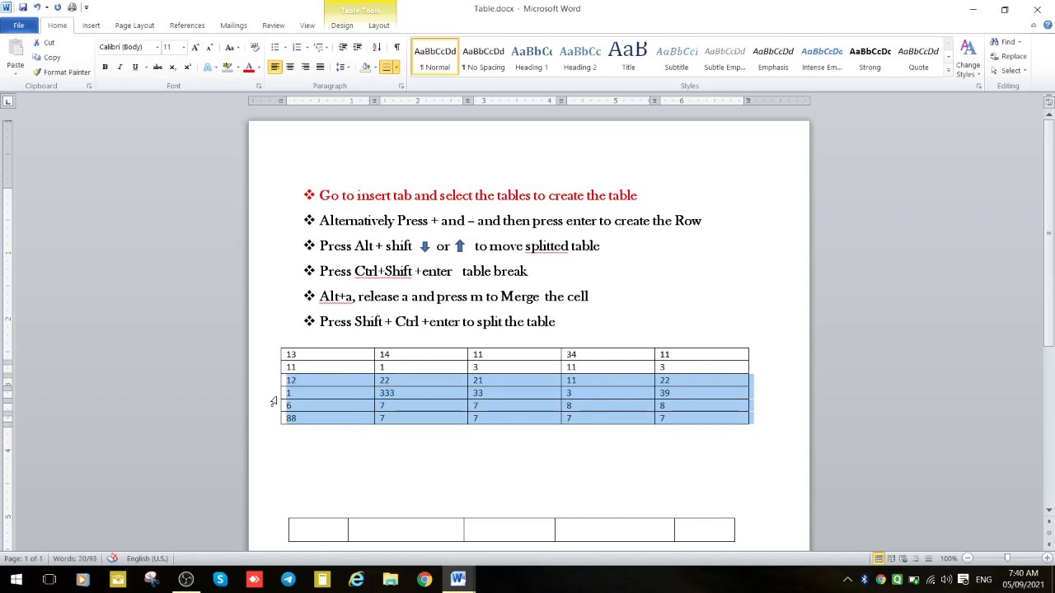
Step: Move the four selected rows down to the lower table and back up beneath the first two rows
key("alt+shift+Down")
key("alt+shift+Down")
key("alt+shift+Down")
key("alt+shift+Down")
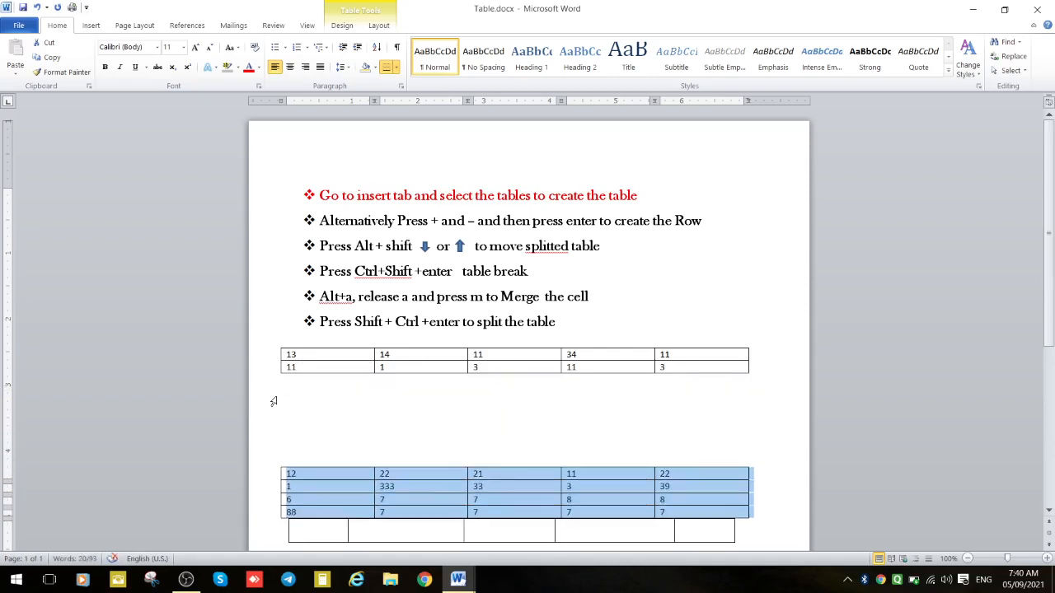
key("alt+shift+Down")
key("alt+shift+Up")
key("alt+shift+Up")
key("alt+shift+Up")
key("alt+shift+Up")
key("alt+shift+Up")
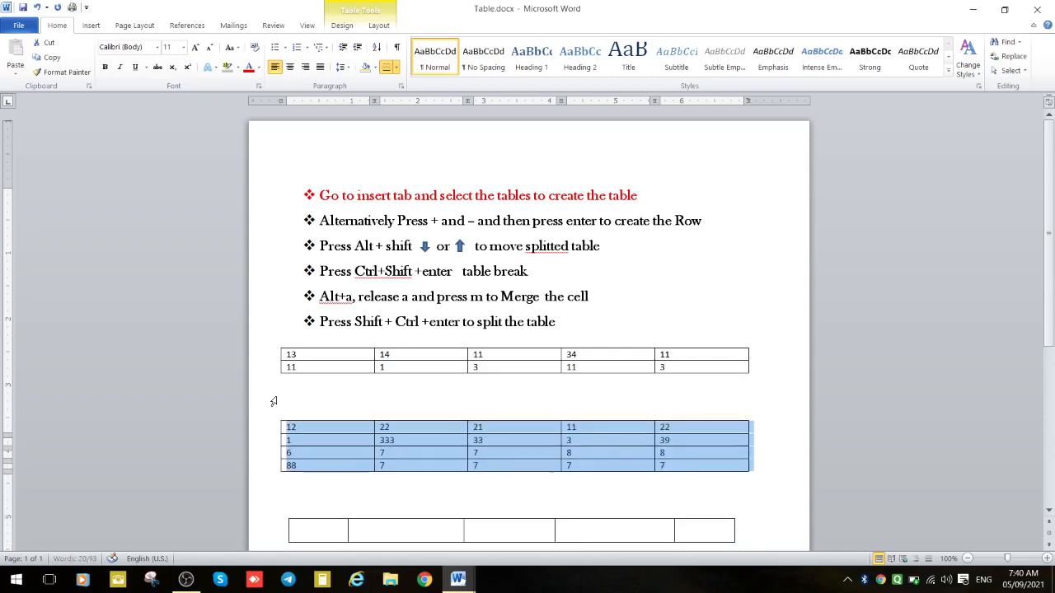
key("alt+shift+Down")
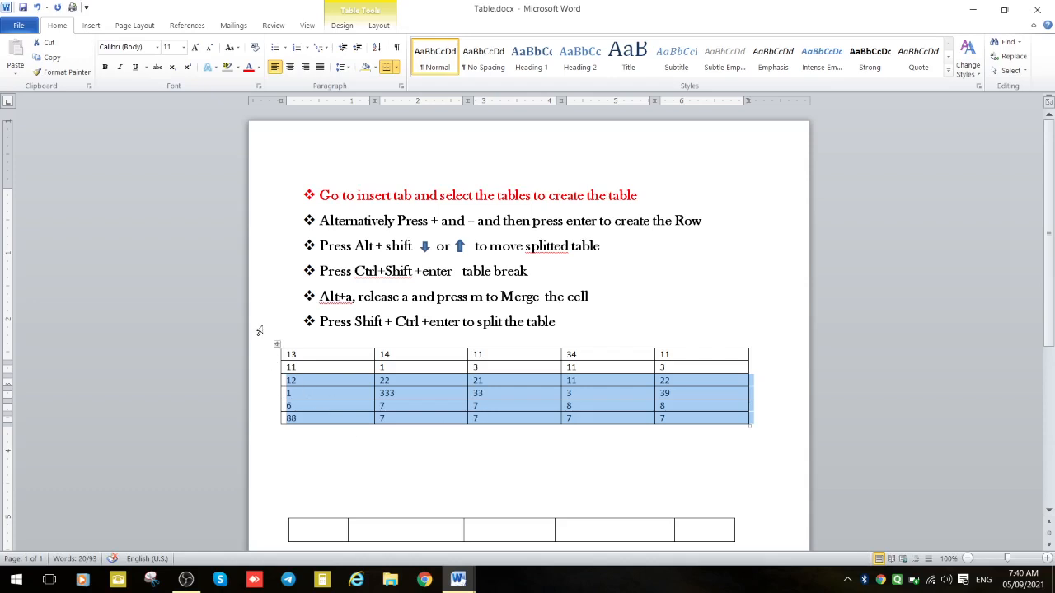
Step: Move the whole six-row table down two lines and back up to directly below the bulleted list
mouse_move(276, 347)
left_mouse_down()
mouse_move(283, 404)
mouse_move(272, 349)
left_mouse_up()
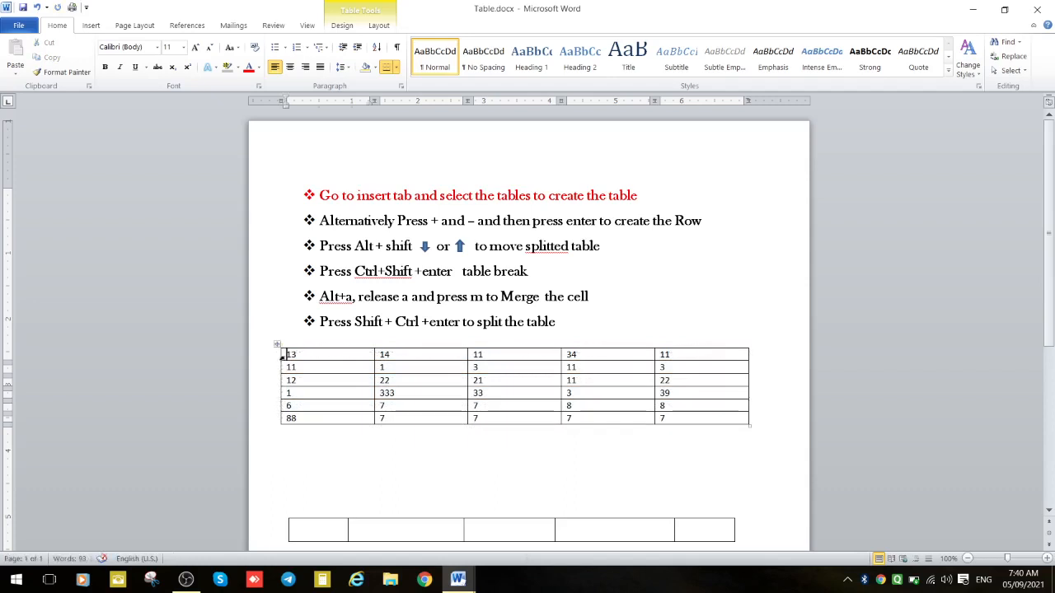
left_click(275, 345)
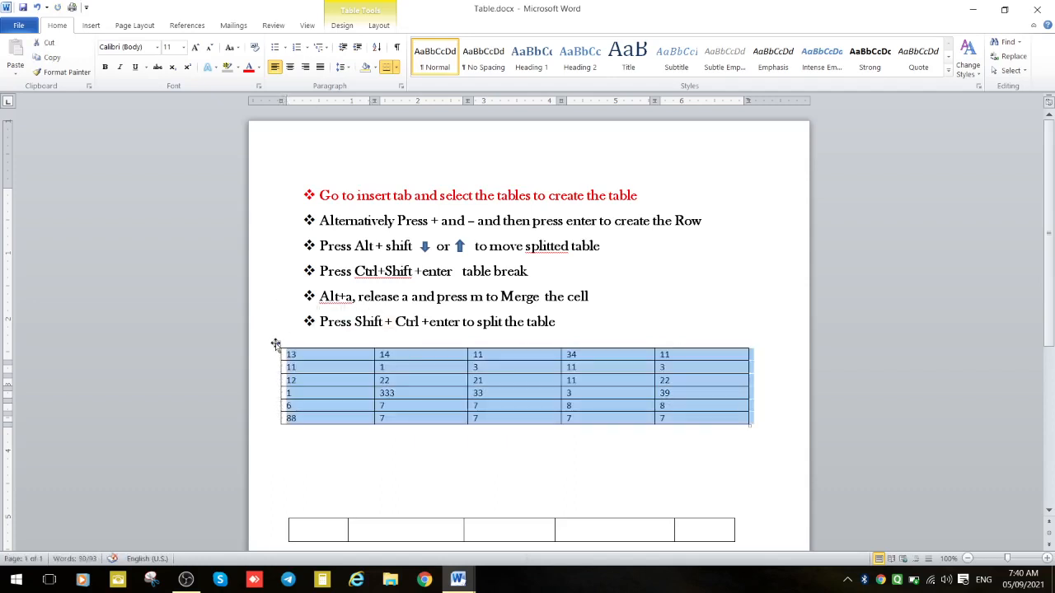
key("alt+shift+Down")
key("alt+shift+Down")
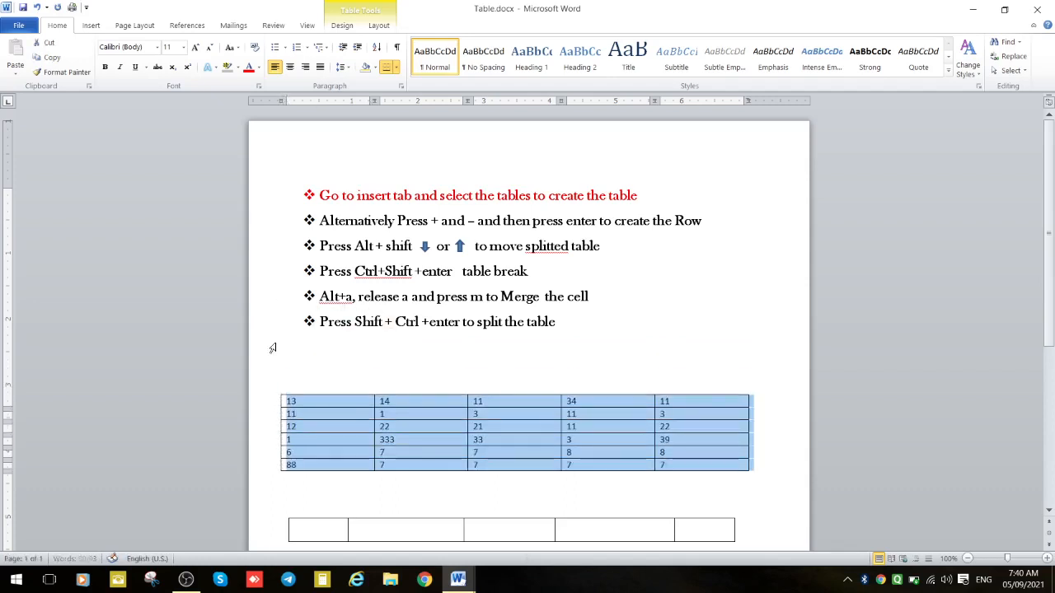
key("alt+shift+Up")
key("alt+shift+Up")
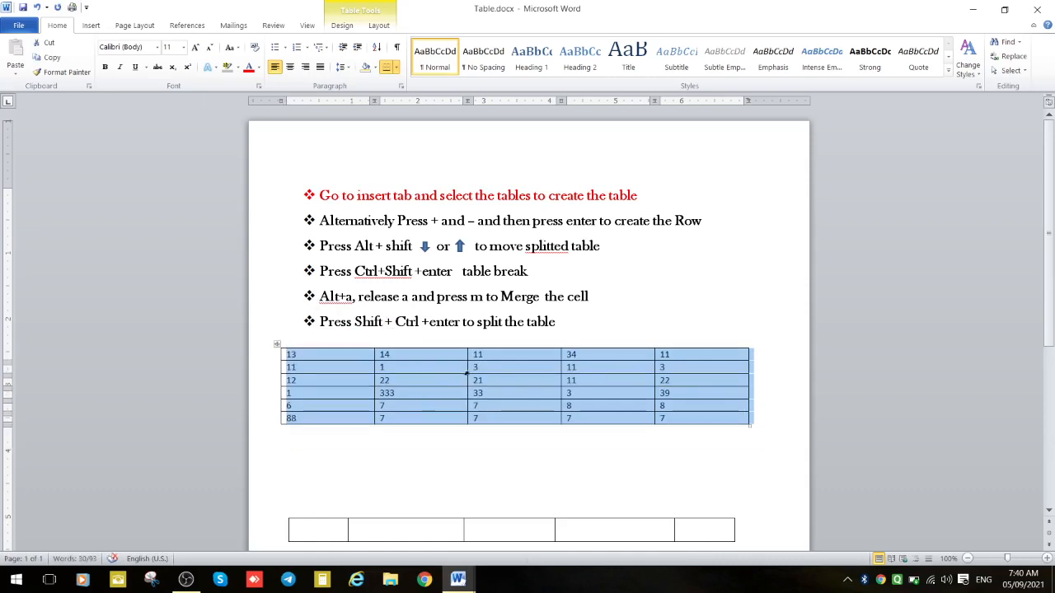
left_click(486, 379)
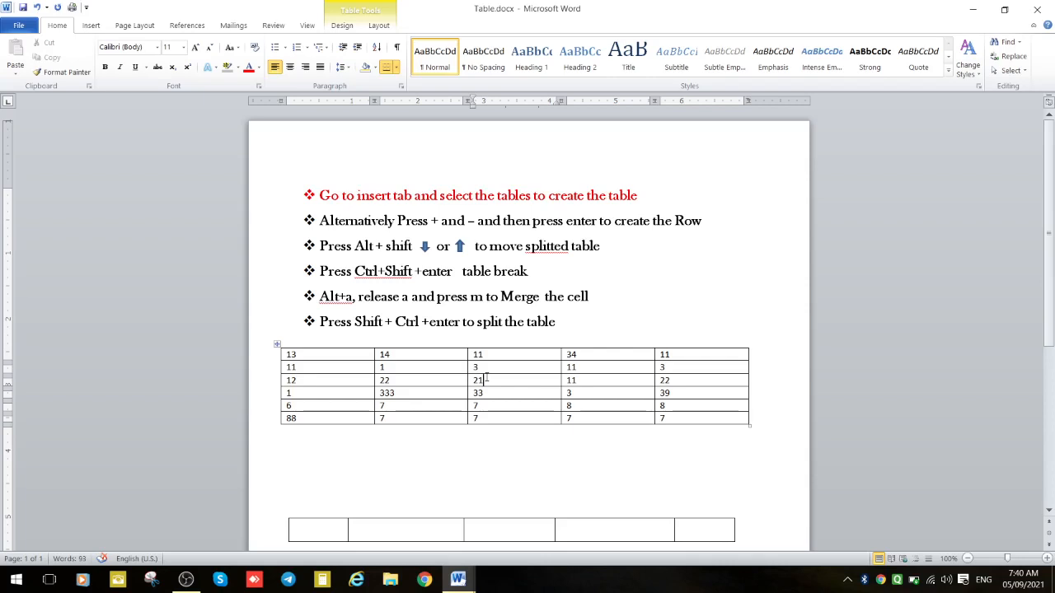
Step: Merge the third-row cells containing 21 and 11 in the upper table into one cell
left_click_drag(591, 382, 546, 380)
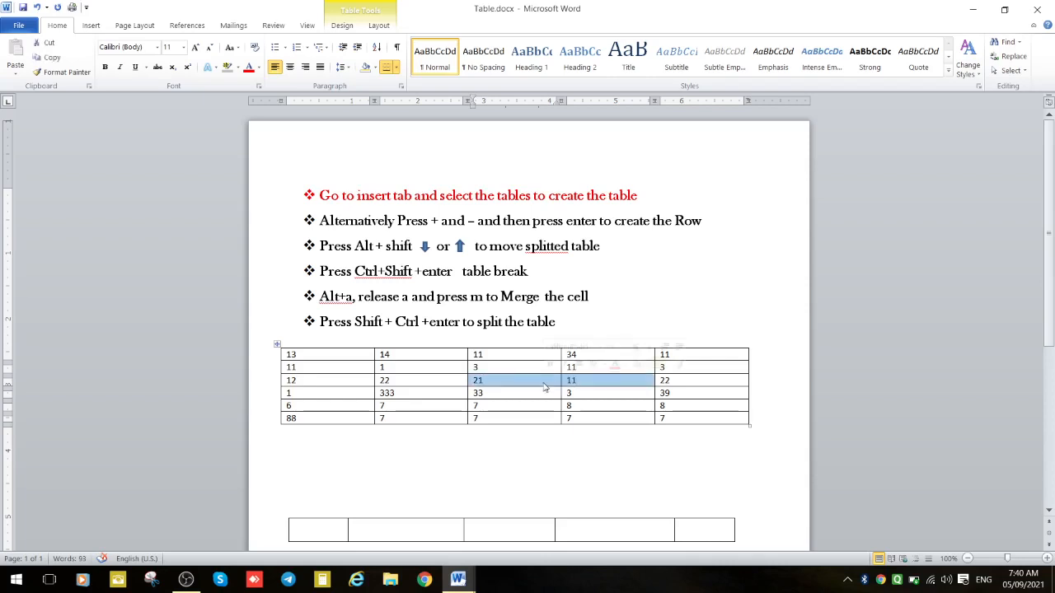
right_click(545, 385)
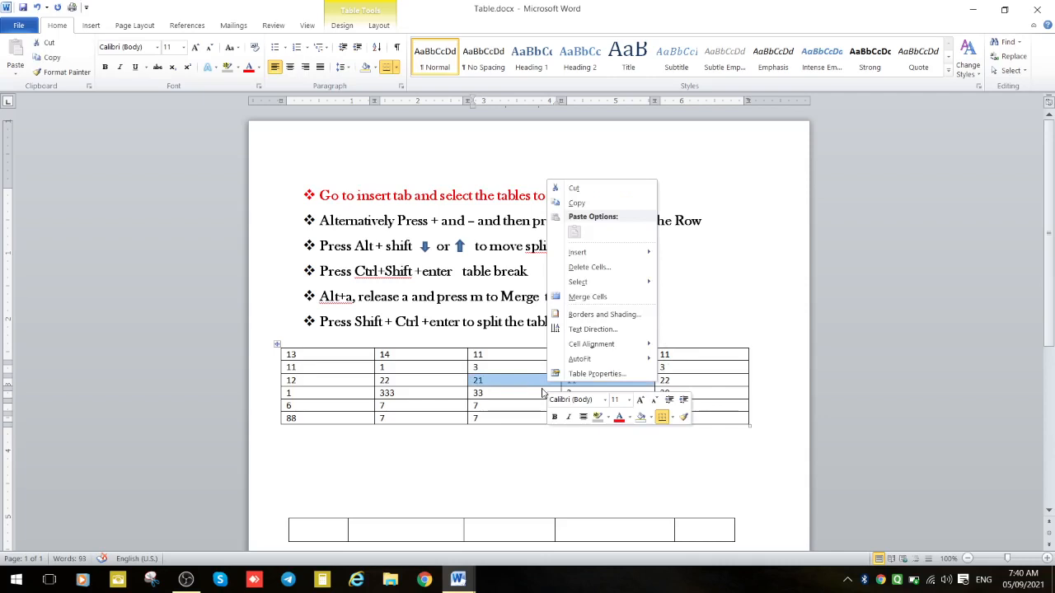
left_click(588, 296)
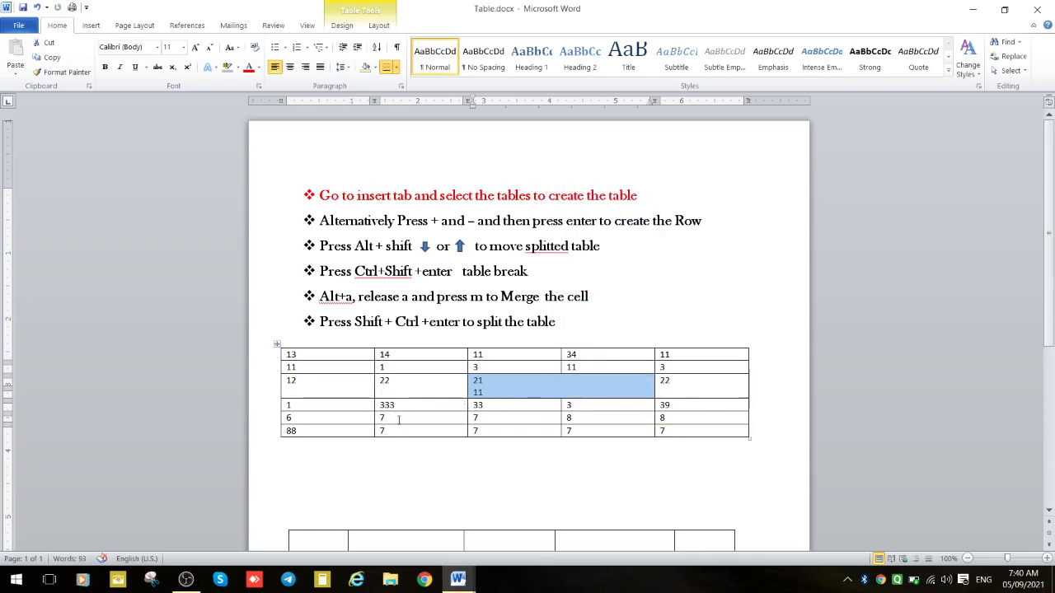
Step: Merge the two adjacent cells containing 7 in the fifth row into one cell
left_click_drag(399, 421, 478, 421)
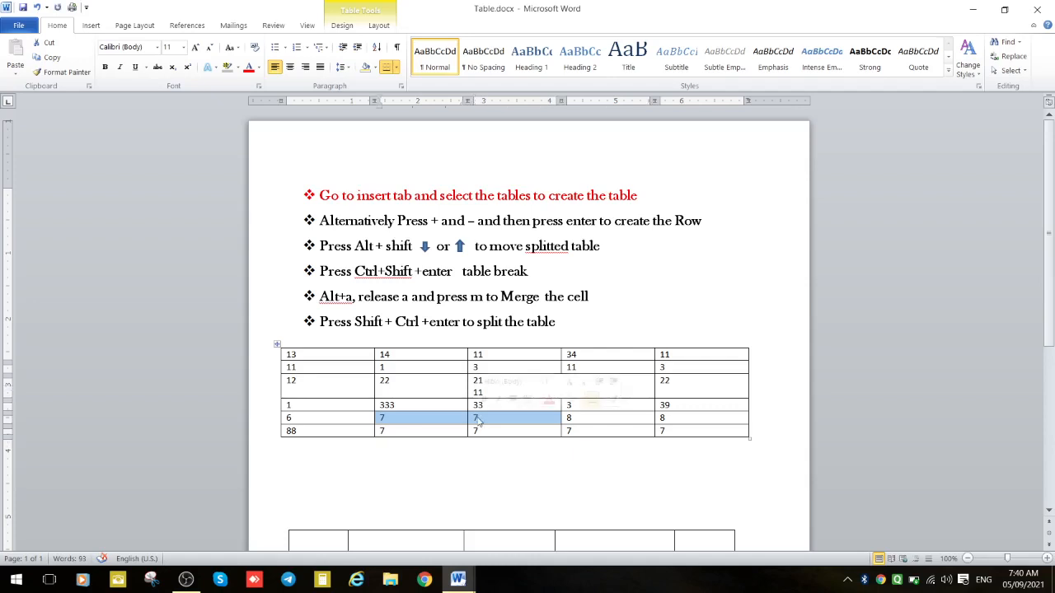
key("alt+a")
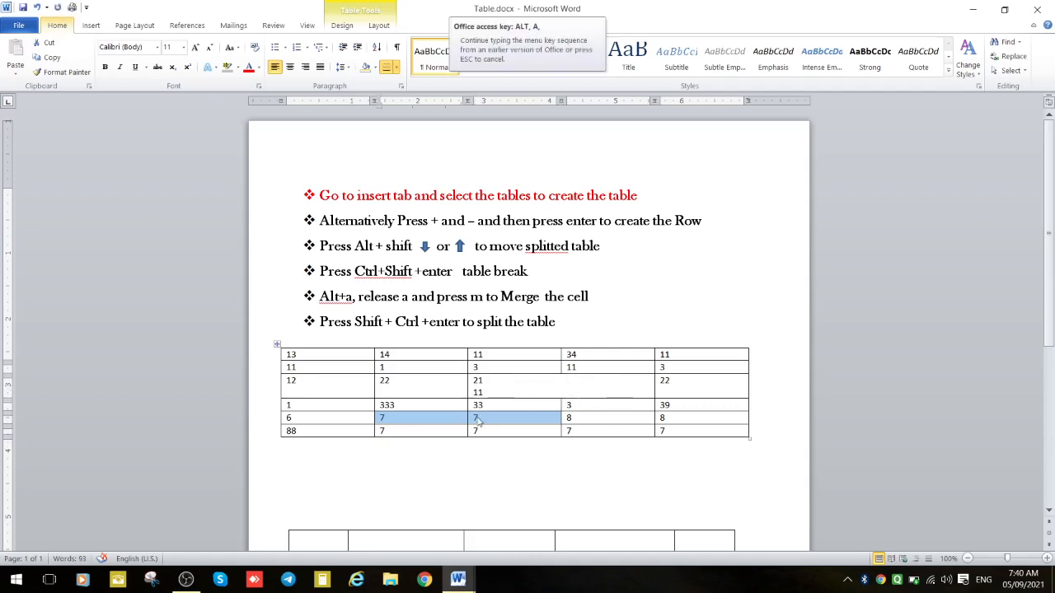
key("m")
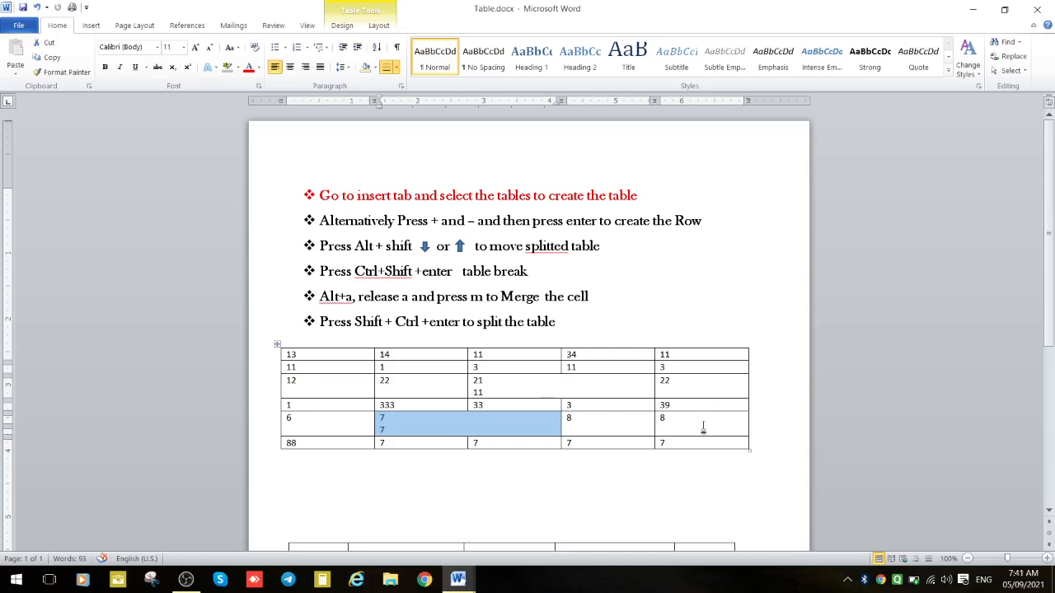
Step: Replace the 6 in the fifth row's first cell with blank lines
left_click(756, 422)
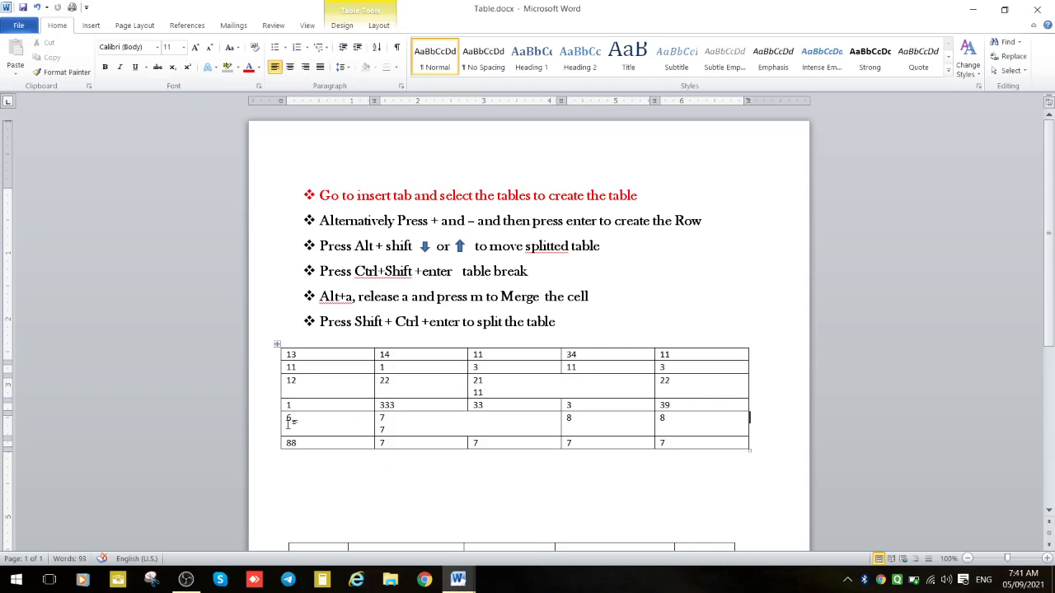
left_click_drag(288, 423, 697, 420)
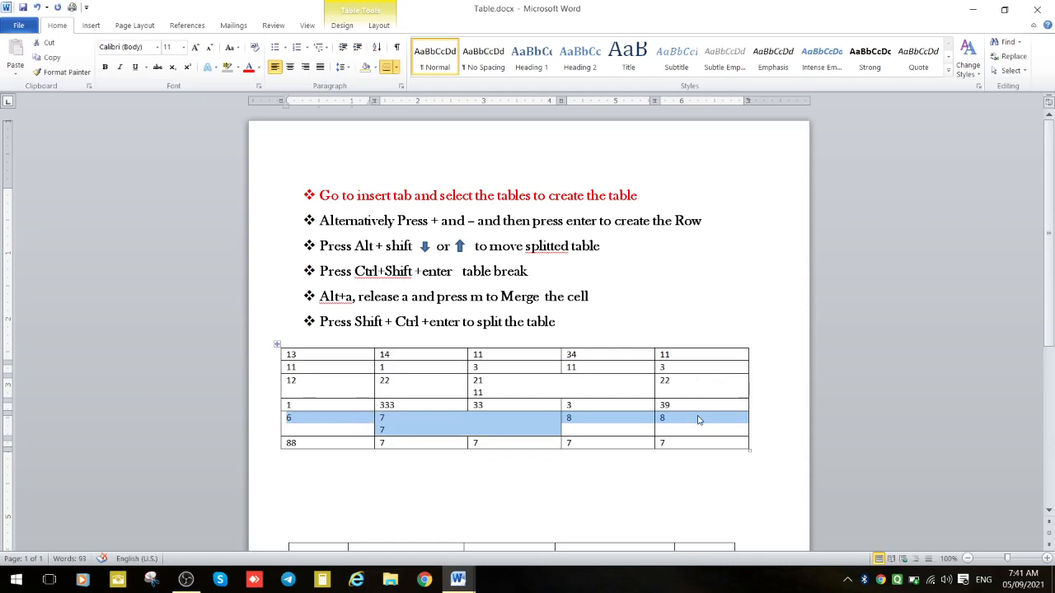
key("BackSpace")
key("Return")
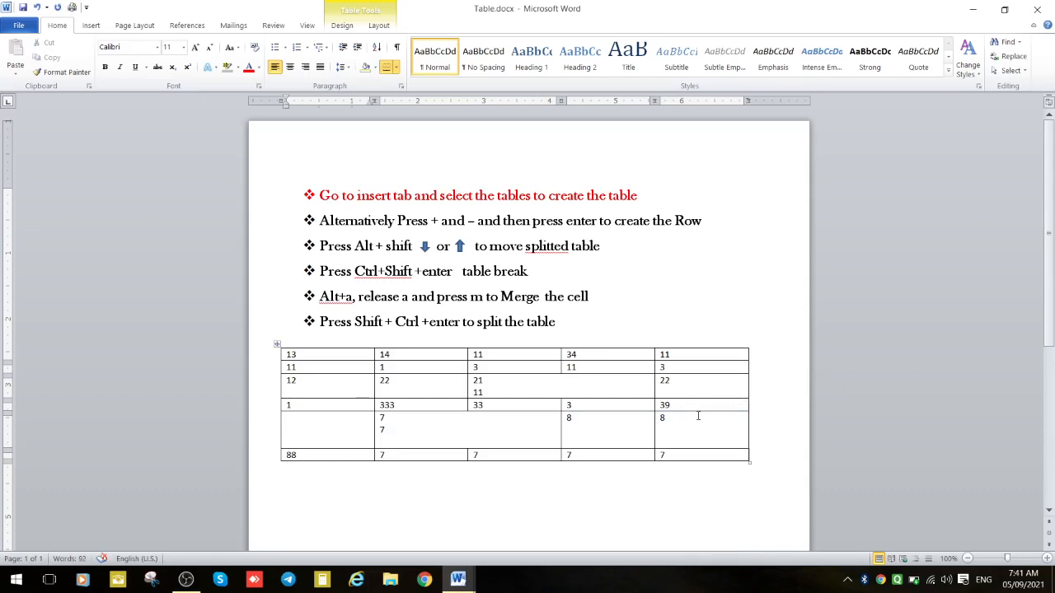
key("alt")
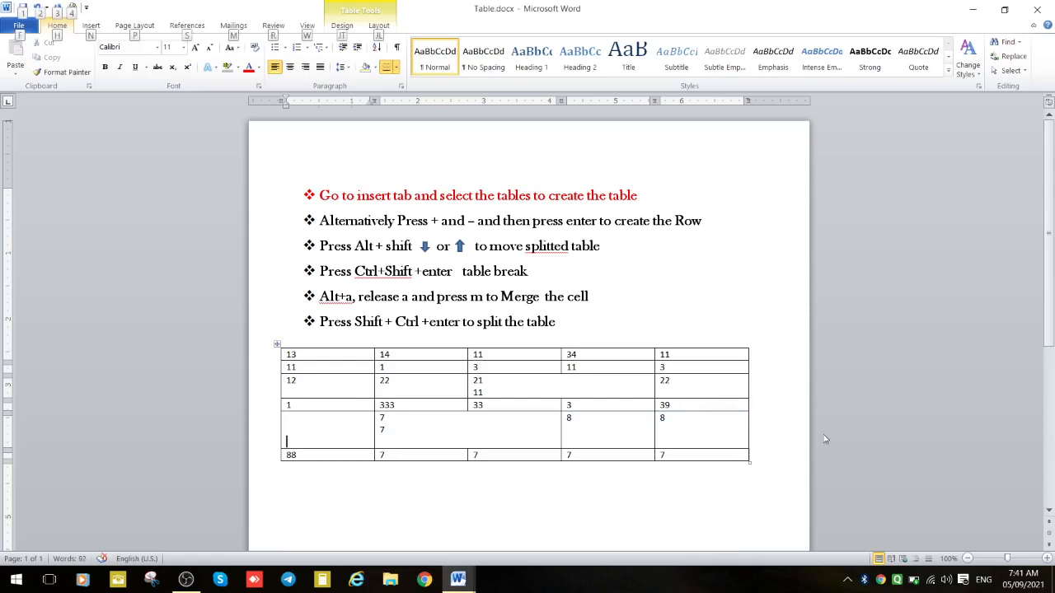
Step: Split the table above its fifth row and again above its third row
left_click(761, 421)
key("ctrl+shift+Return")
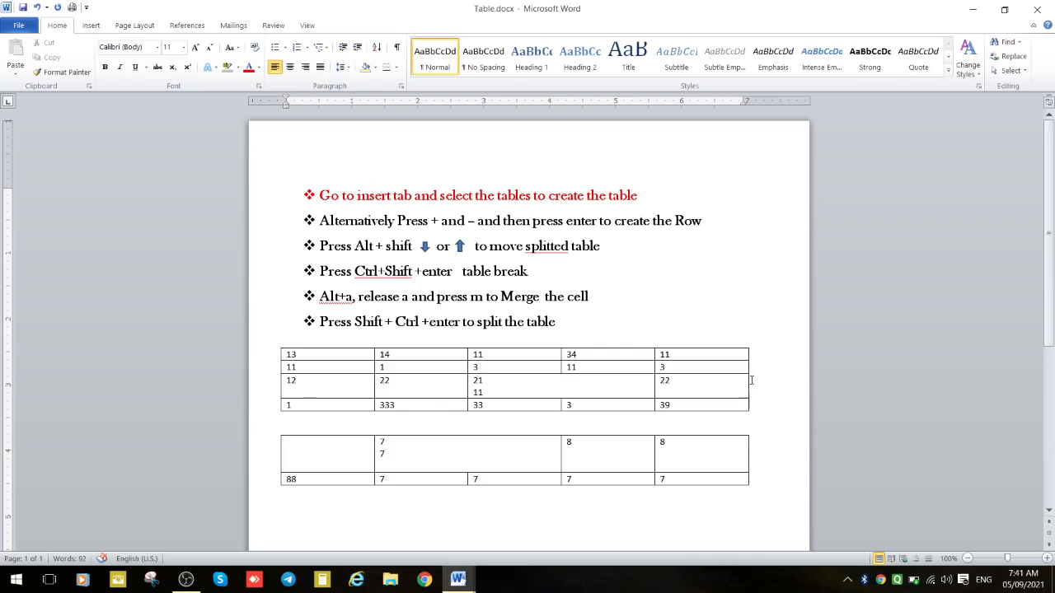
left_click(750, 379)
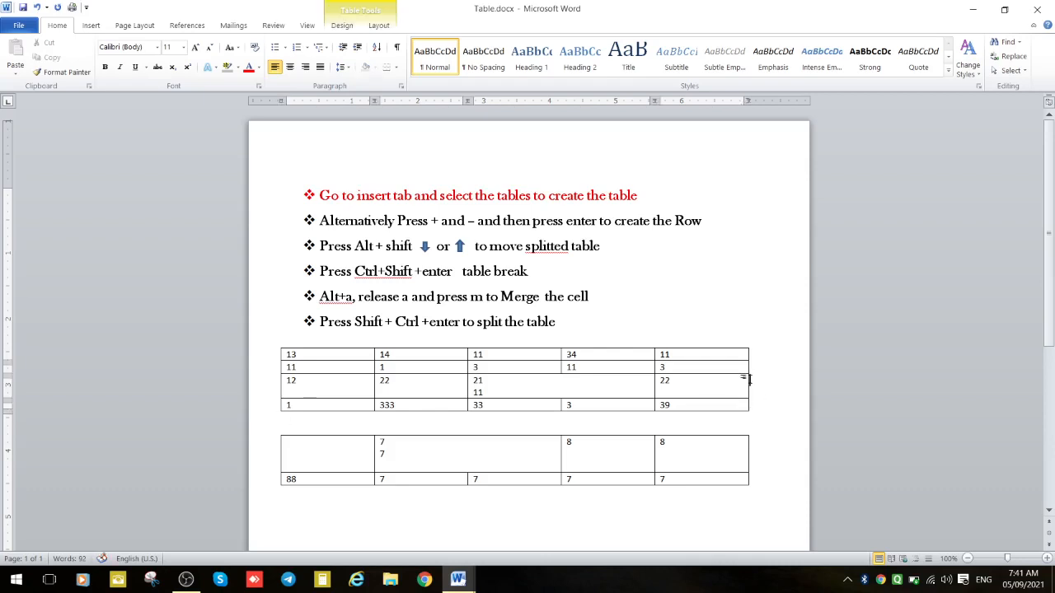
key("ctrl+shift+Return")
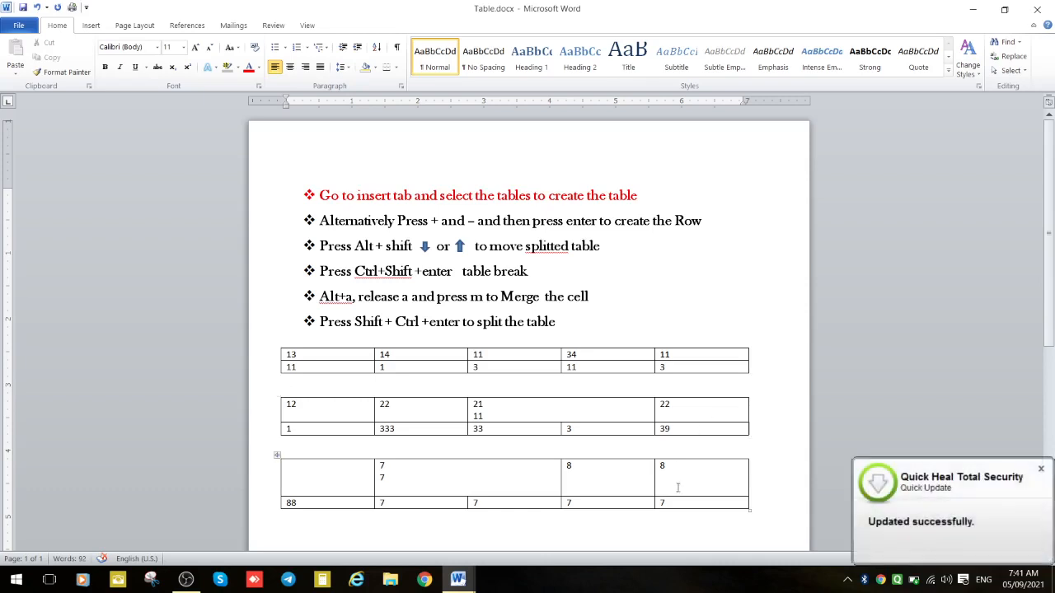
left_click(186, 579)
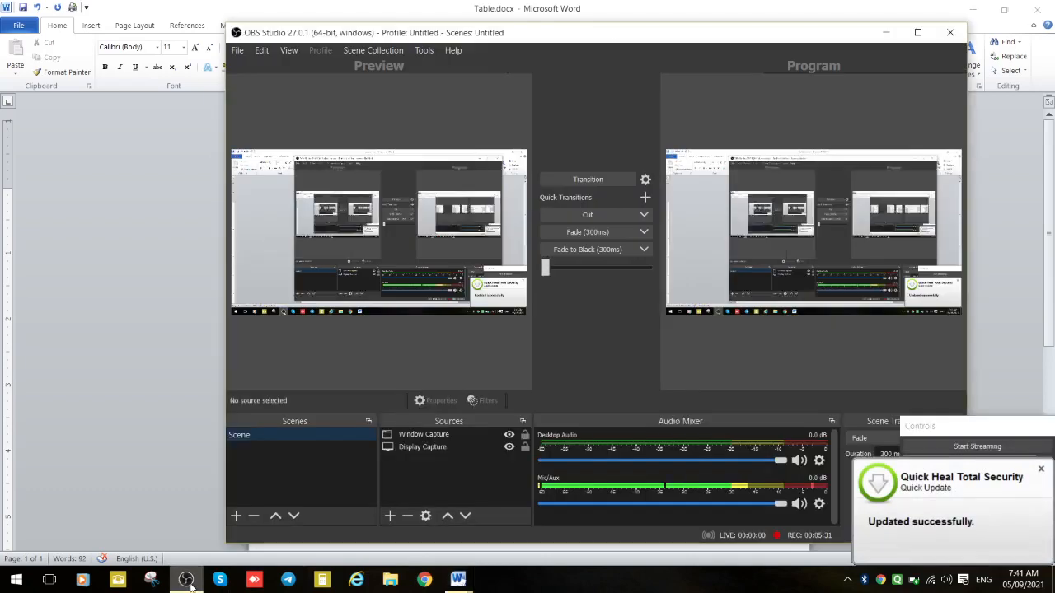